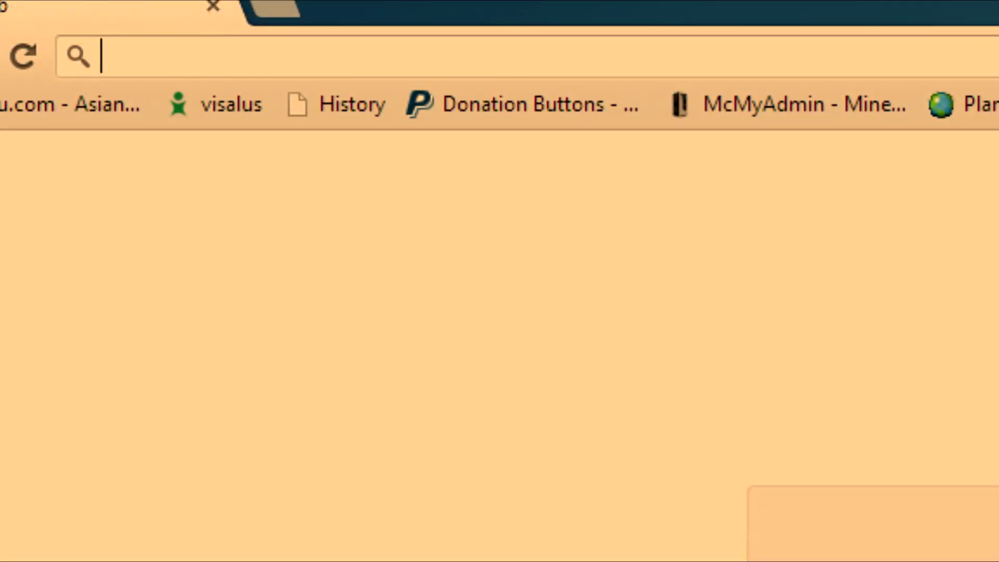
# Step: Open feed-the-beast.com and go to the site's Download section
pyautogui.write('feed-the-beast.com')
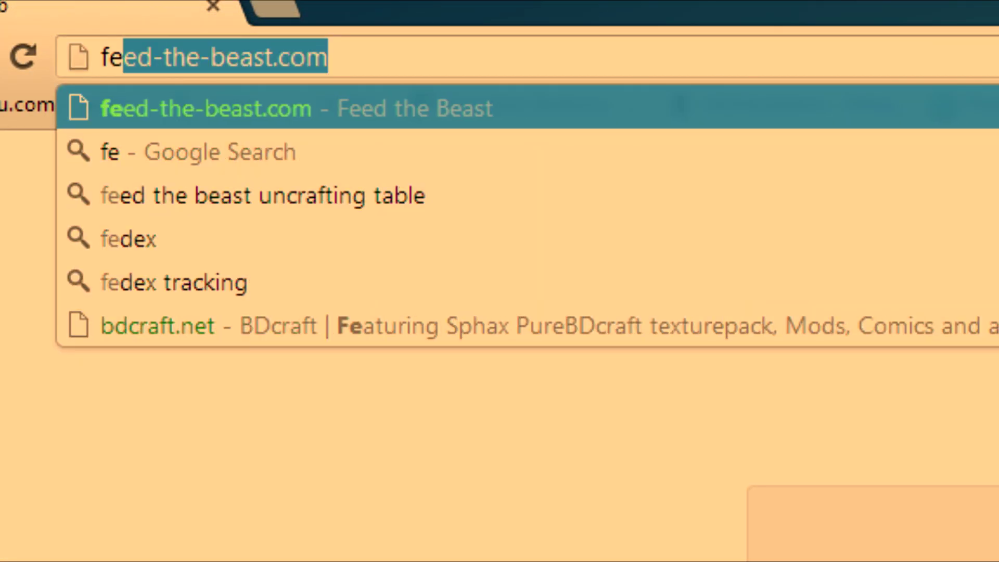
pyautogui.press('End')
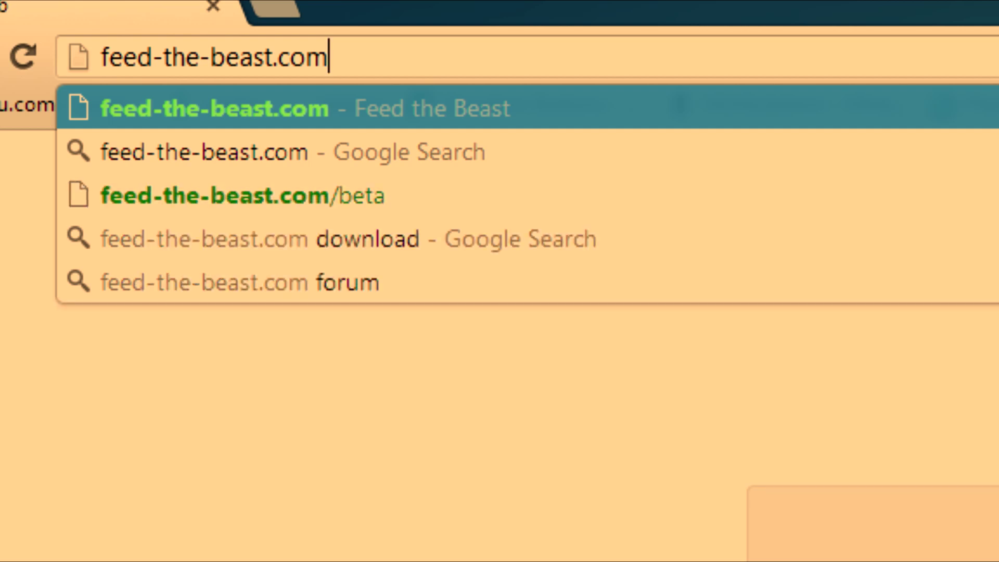
pyautogui.press('Return')
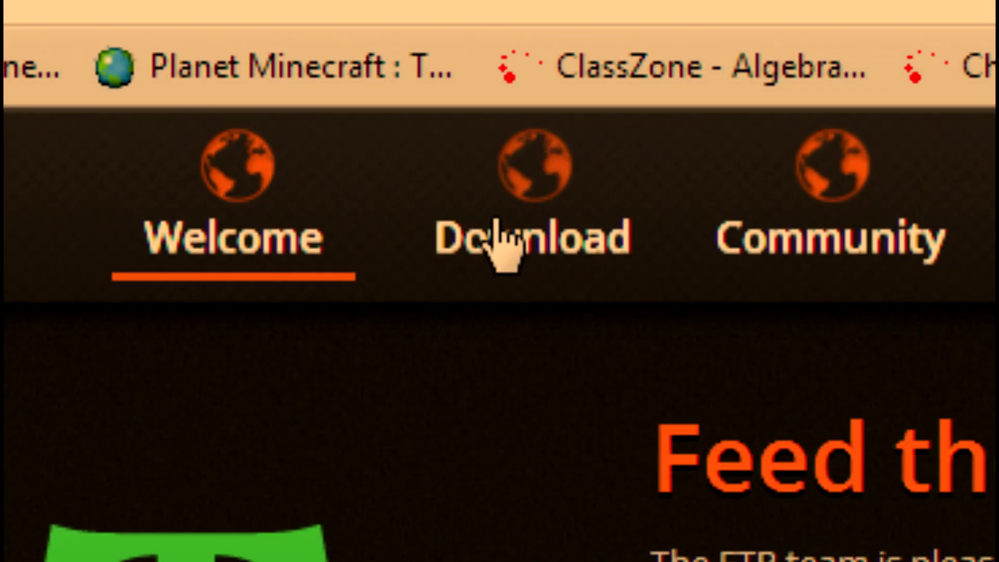
pyautogui.click(388, 68)
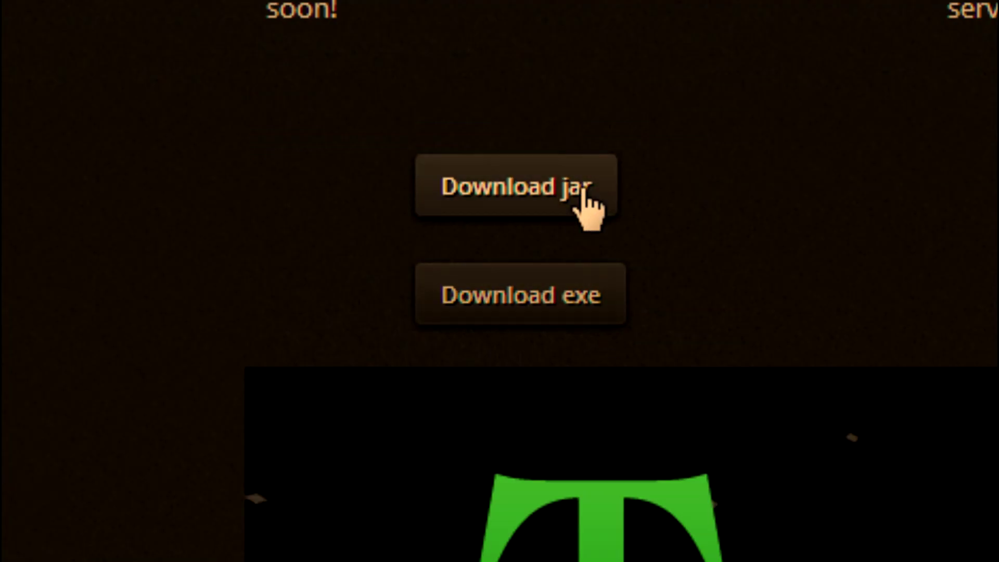
# Step: Download the client launcher as a jar, keep the flagged file, and put it on the desktop with the browser minimized
pyautogui.click(588, 208)
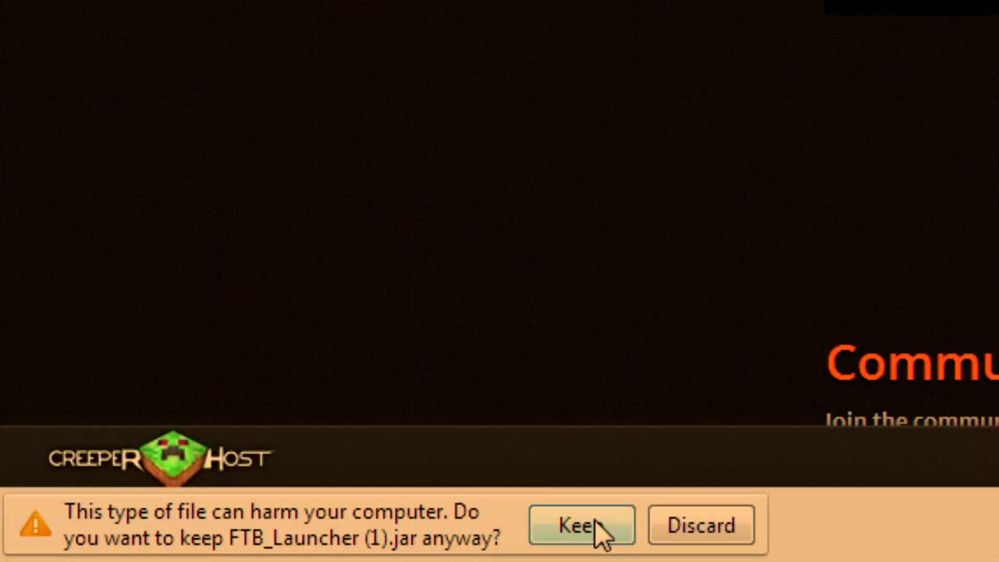
pyautogui.click(598, 527)
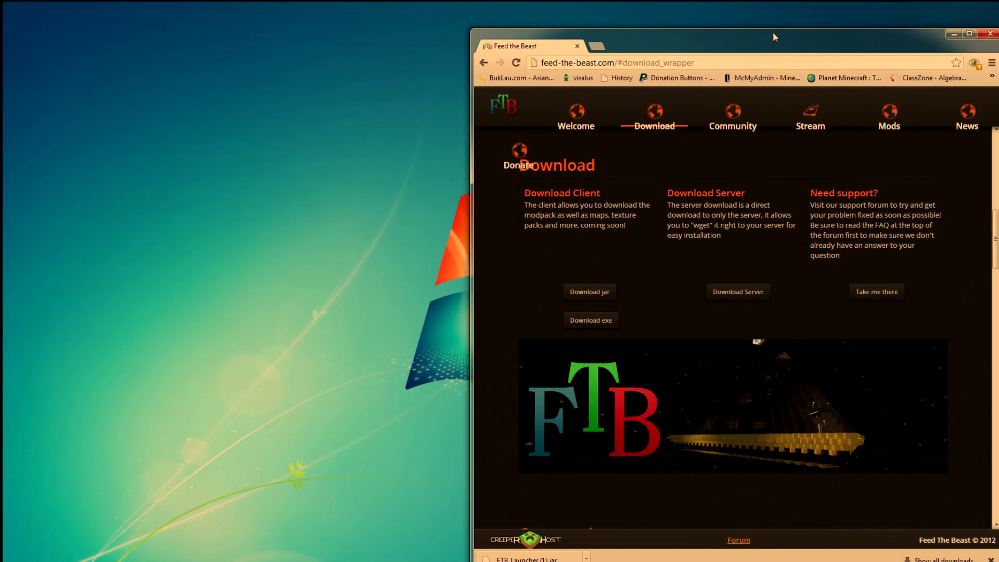
pyautogui.moveTo(520, 558); pyautogui.dragTo(246, 169)
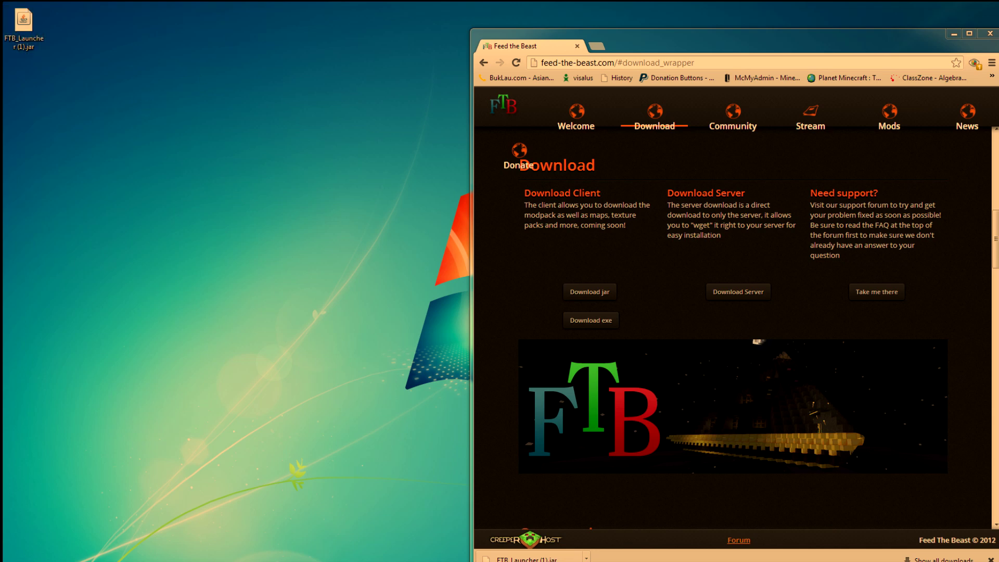
pyautogui.click(954, 33)
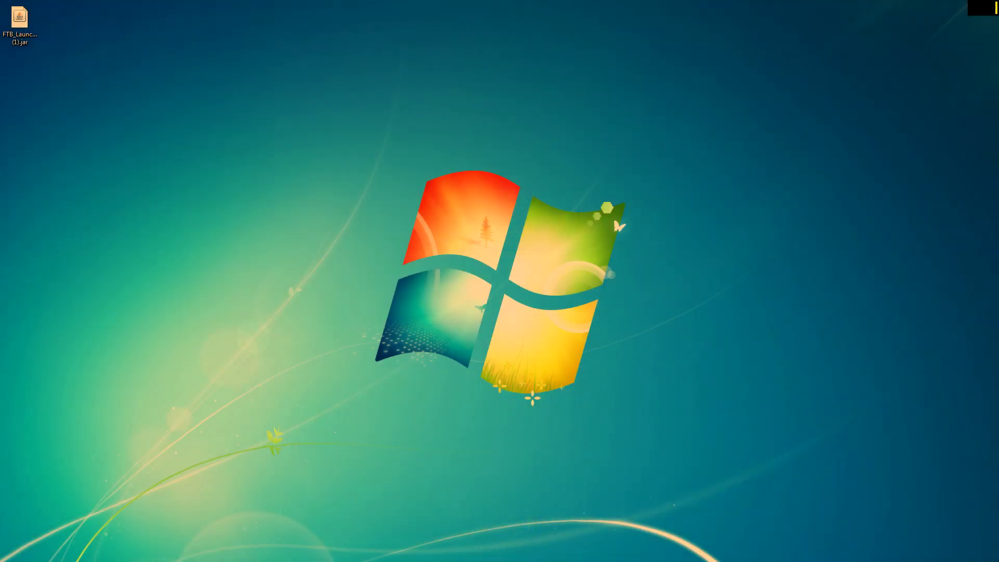
# Step: Search the web for "java download" and download the free Java installer from java.com
pyautogui.moveTo(998, 2); pyautogui.dragTo(578, 34)
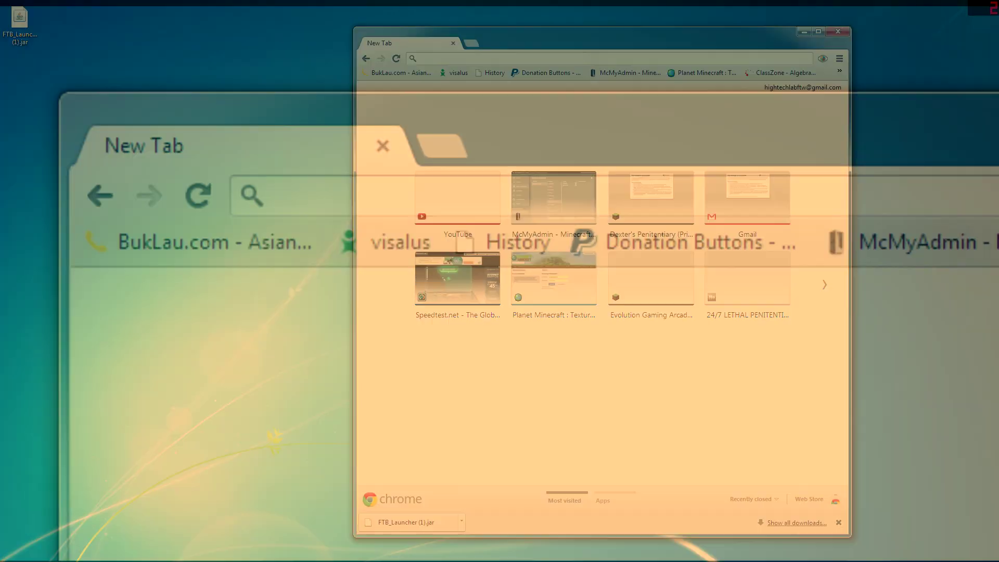
pyautogui.write('java ')
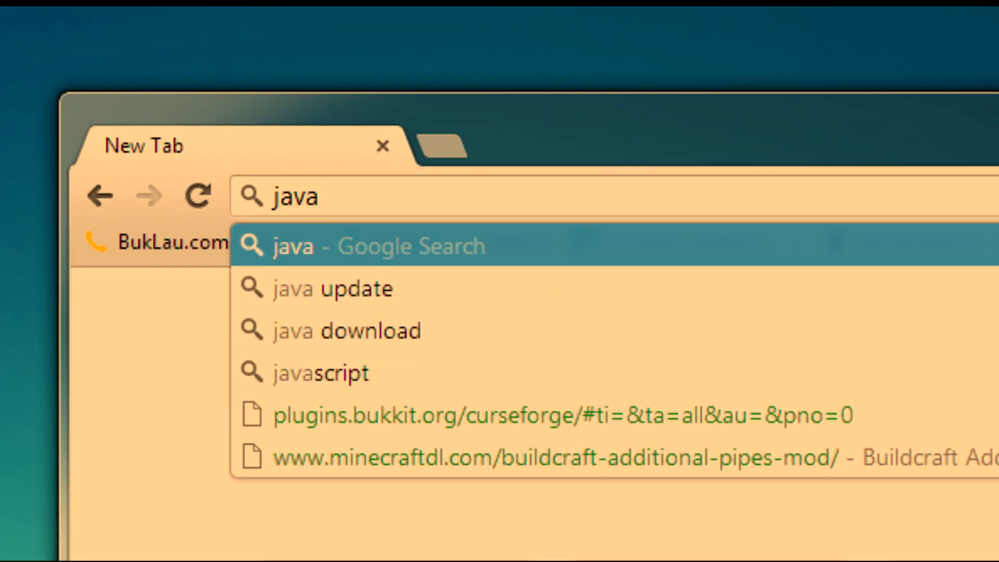
pyautogui.write('downlo')
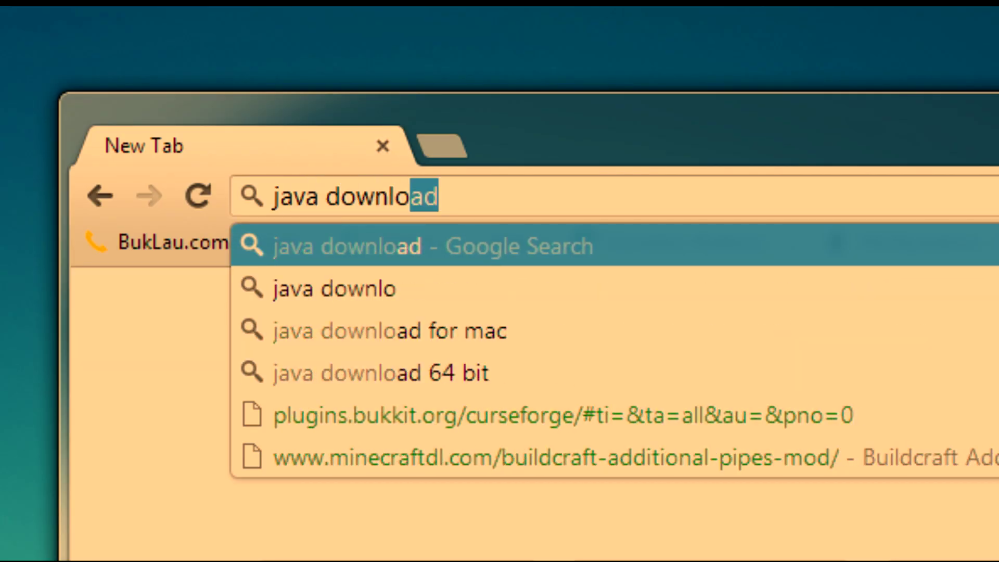
pyautogui.press('Return')
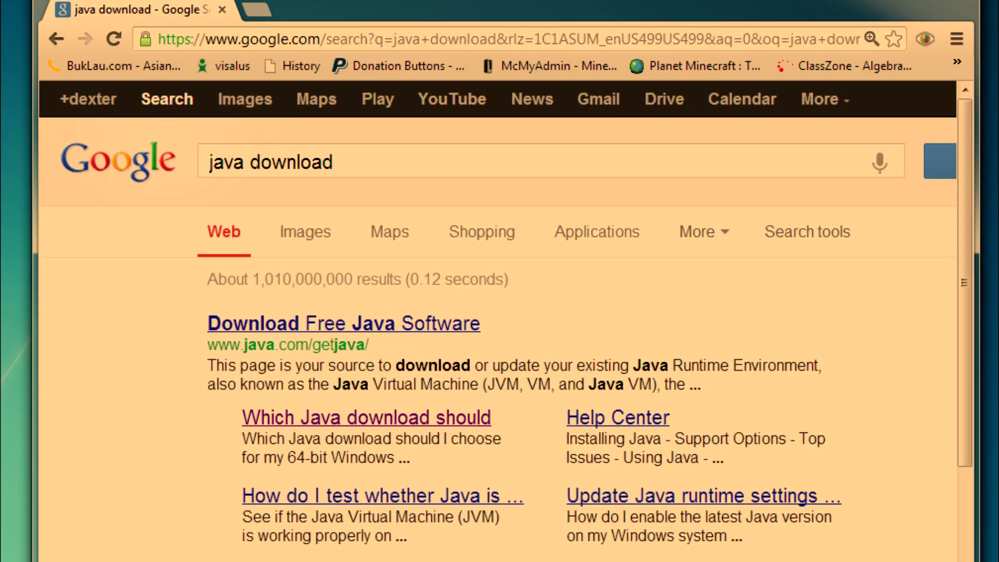
pyautogui.click(352, 328)
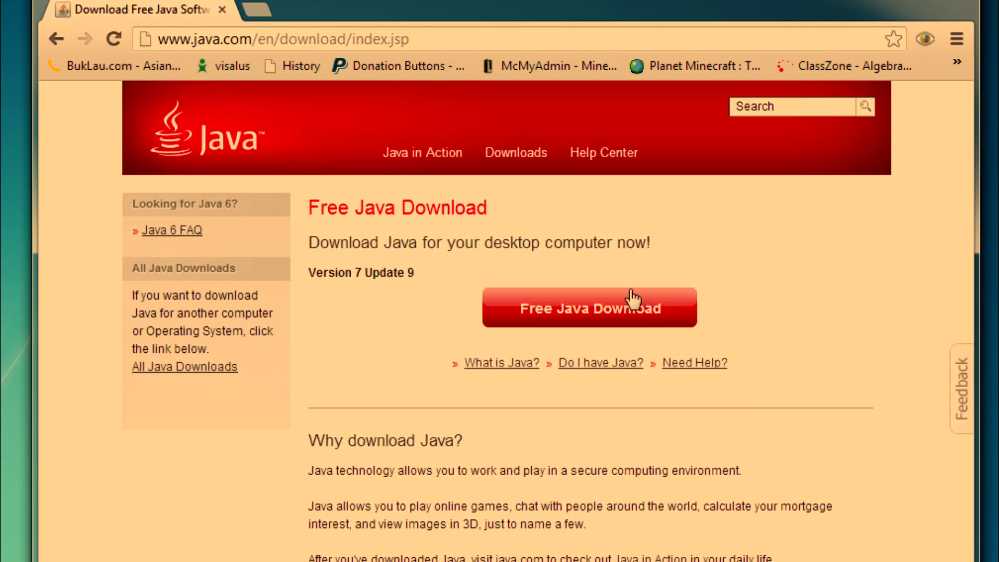
pyautogui.click(616, 307)
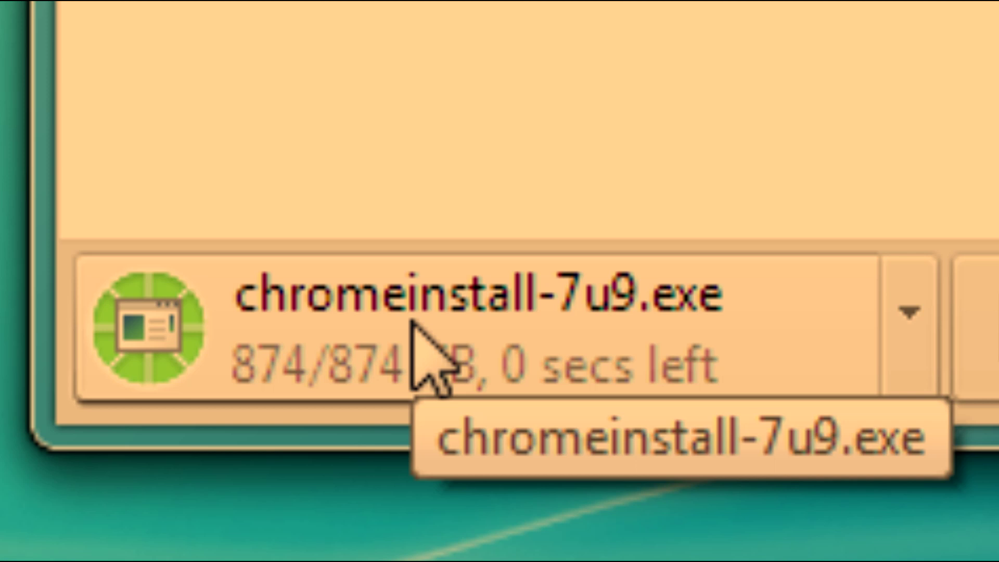
# Step: Run chromeinstall-7u9.exe and install Java without including McAfee Security Scan Plus
pyautogui.click(411, 323)
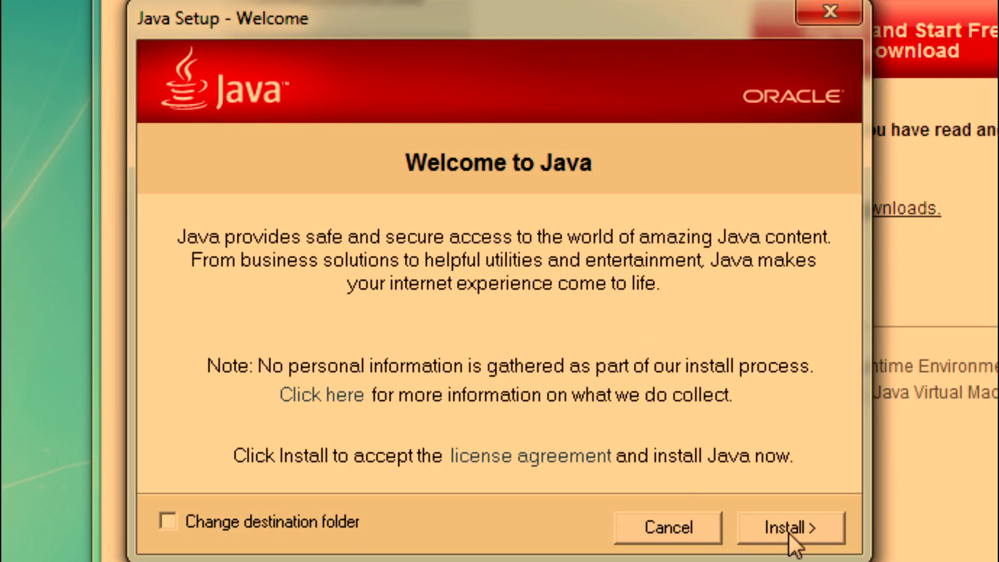
pyautogui.click(788, 528)
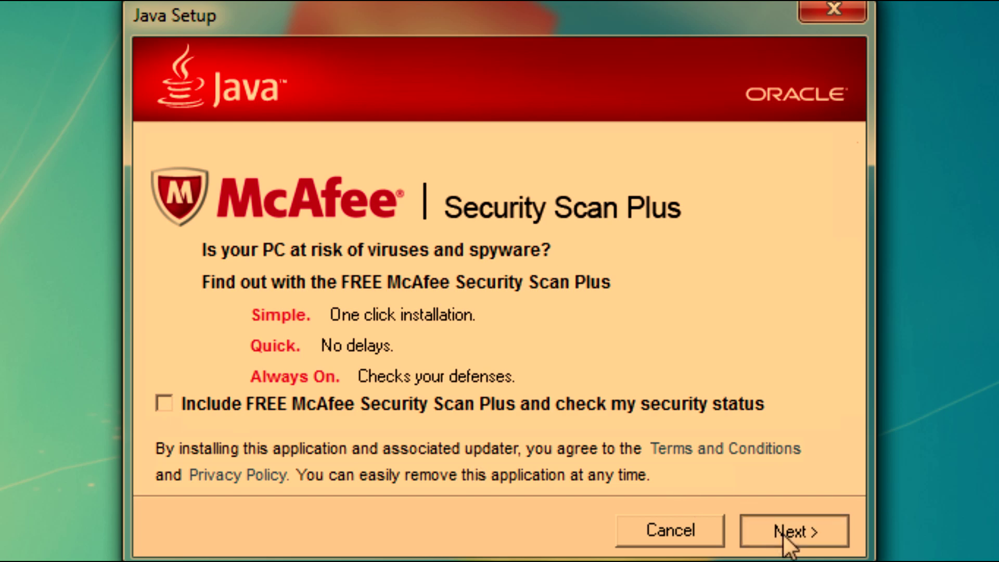
pyautogui.click(789, 530)
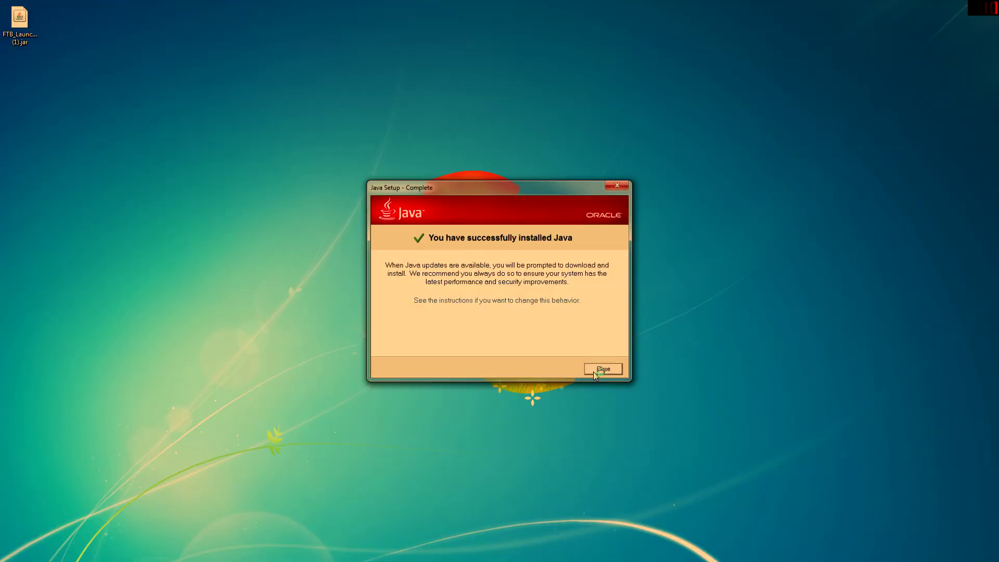
pyautogui.click(593, 372)
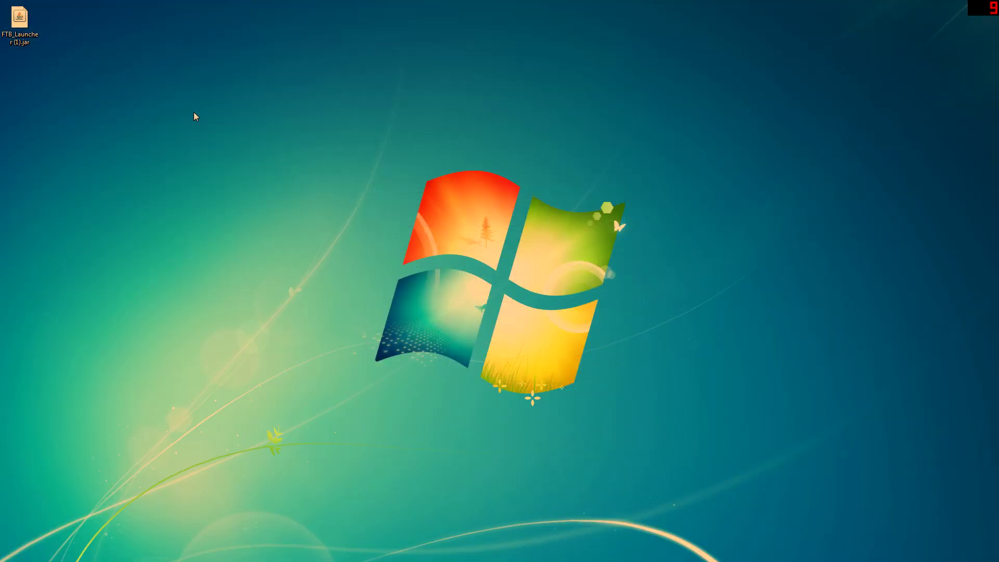
# Step: Start FTB_Launcher (1).jar from the desktop, review the startup log in its console, and close the console
pyautogui.doubleClick(20, 21)
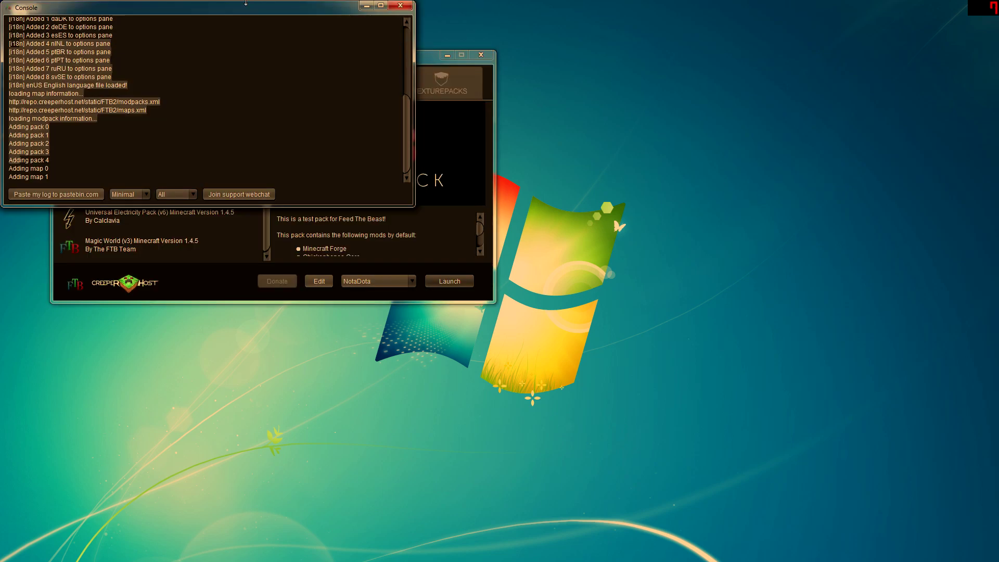
pyautogui.moveTo(168, 8); pyautogui.dragTo(495, 85)
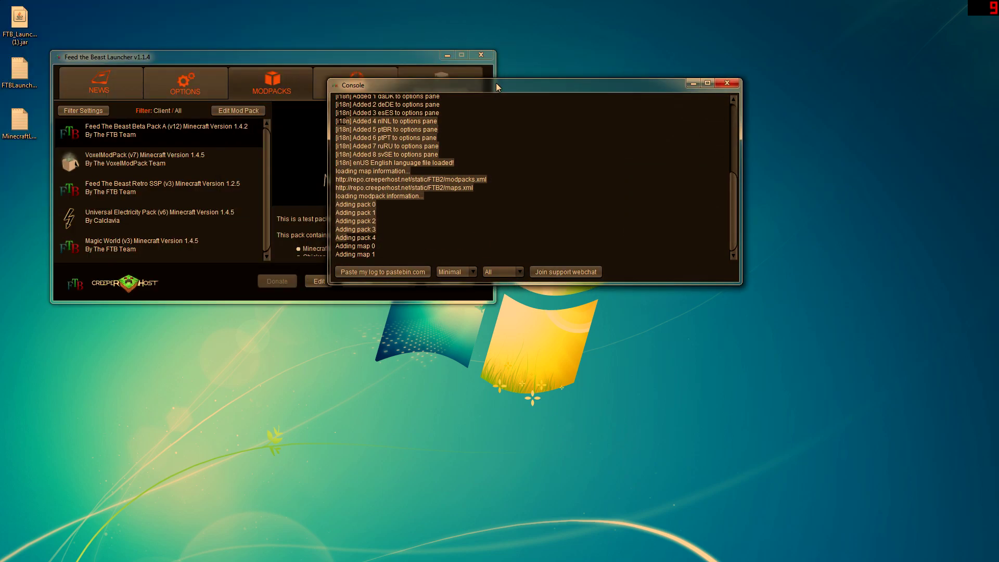
pyautogui.moveTo(733, 225); pyautogui.dragTo(726, 168)
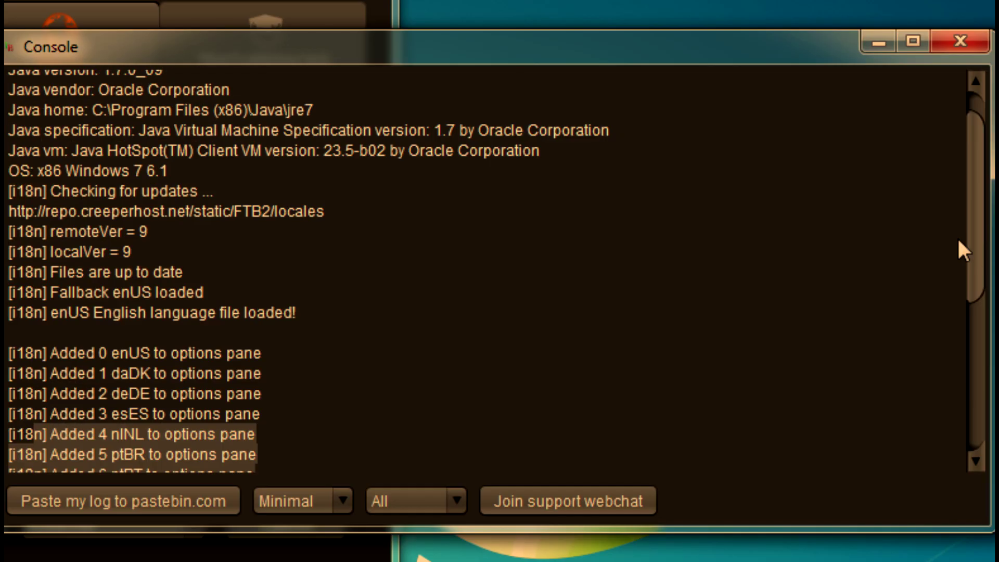
pyautogui.moveTo(960, 249); pyautogui.dragTo(972, 172)
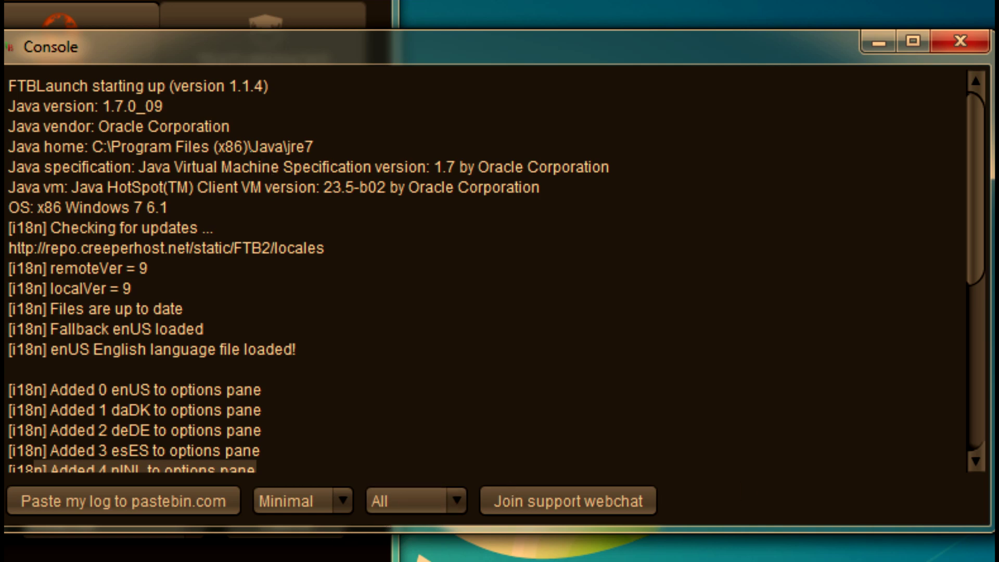
pyautogui.click(961, 42)
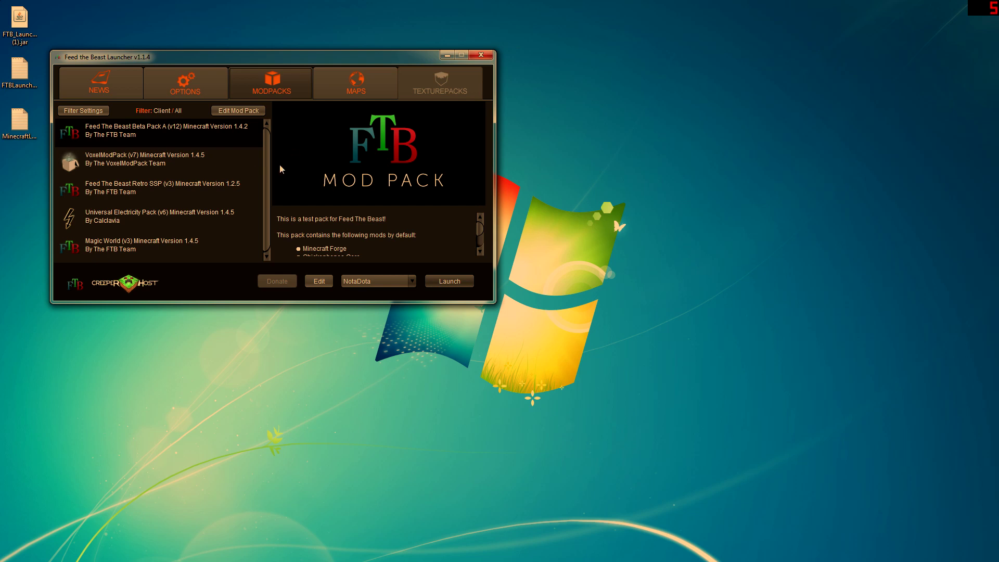
# Step: View the selected player profile in the Profile Editor and close it without changes
pyautogui.scroll(-1, 255, 173)
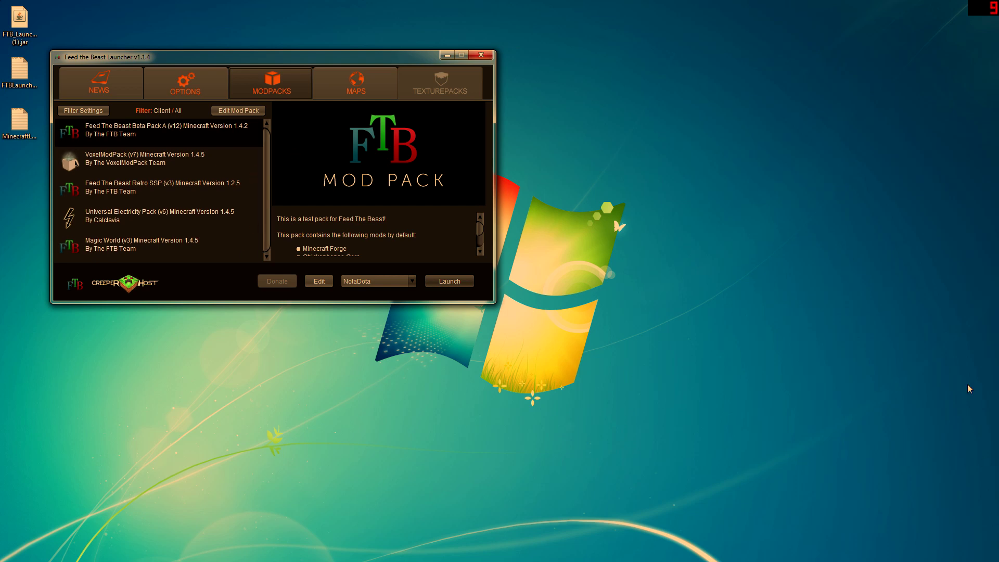
pyautogui.click(321, 282)
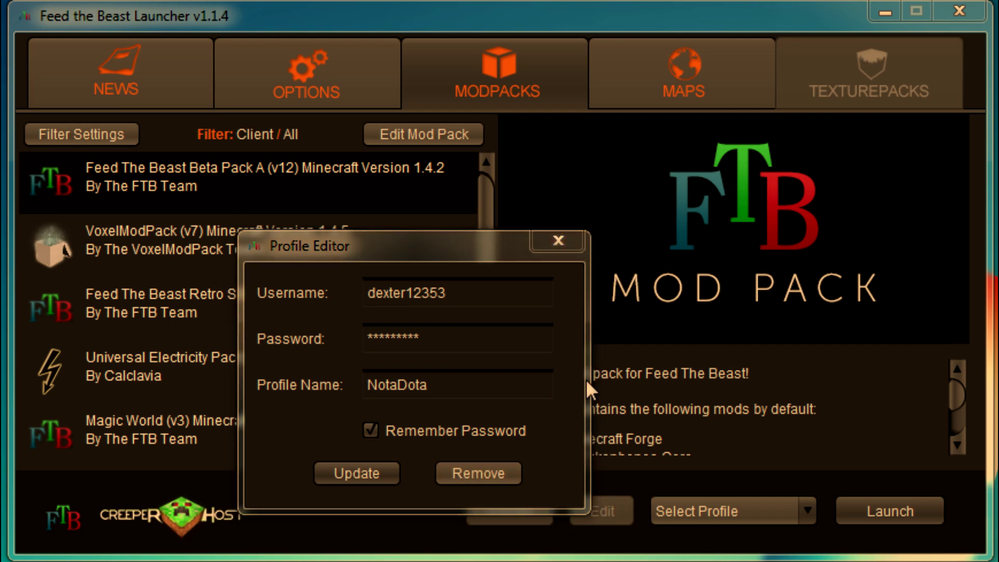
pyautogui.click(557, 244)
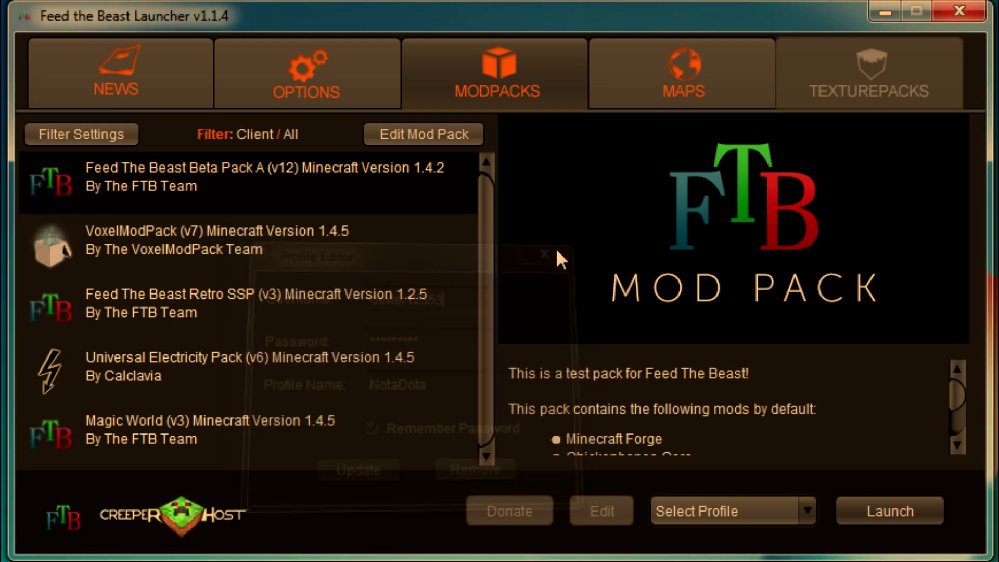
# Step: Look through the launcher's news posts and its options, moving the launcher window toward the middle of the desktop
pyautogui.click(152, 76)
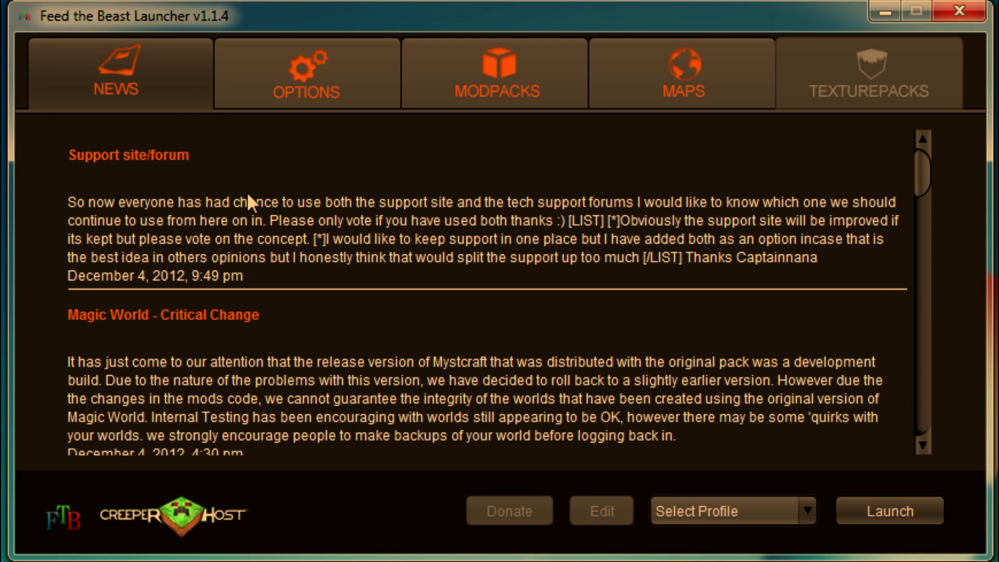
pyautogui.scroll(-5, 268, 224)
pyautogui.scroll(-10, 267, 224)
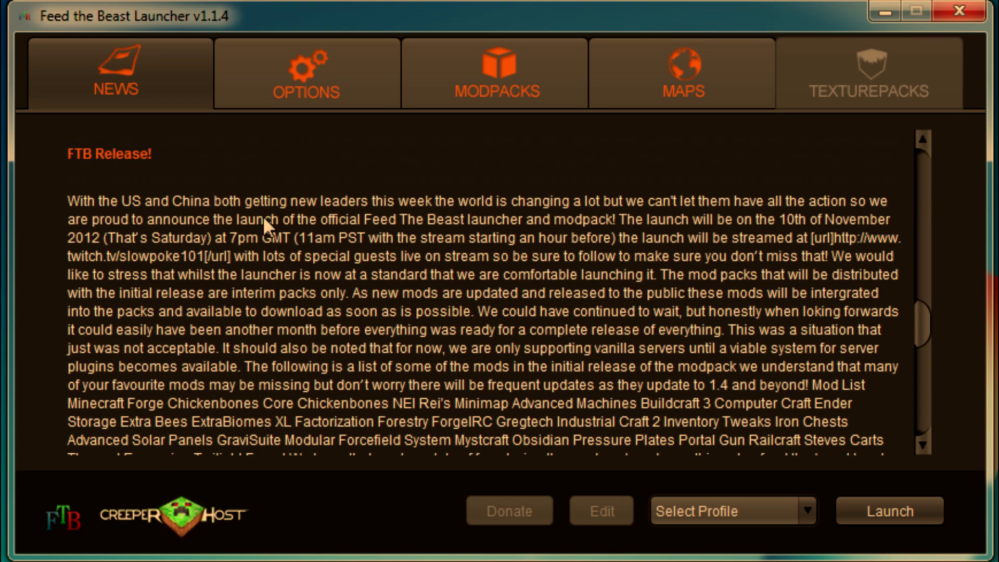
pyautogui.click(295, 55)
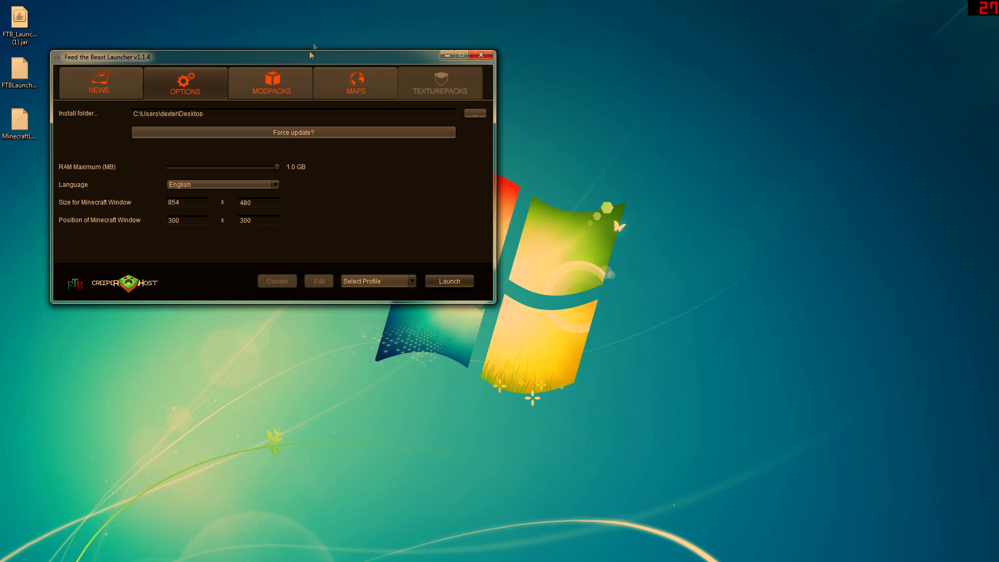
pyautogui.moveTo(312, 49); pyautogui.dragTo(495, 61)
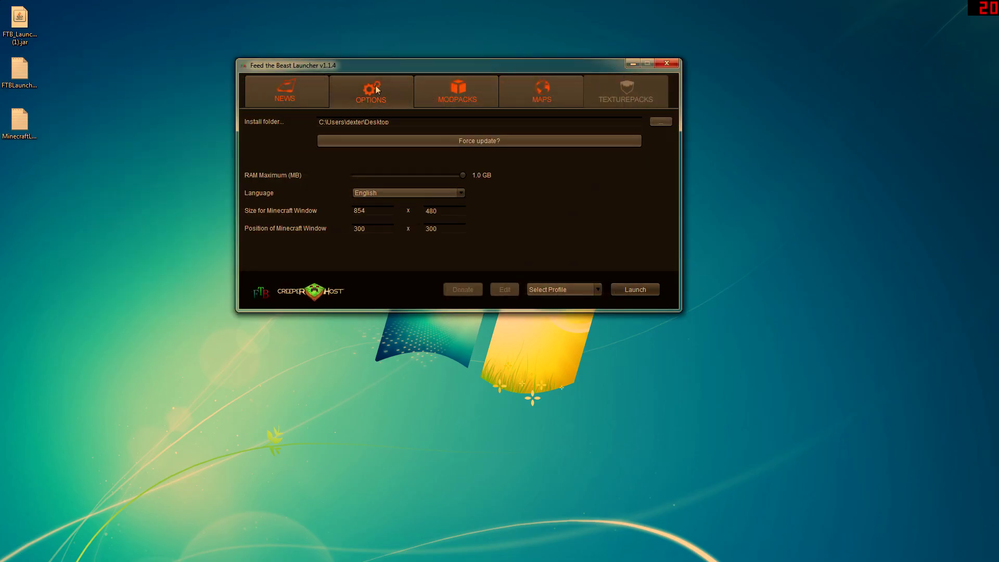
# Step: Examine the mod lists of Feed The Beast Beta Pack A, including CoreMods, in the mod pack editor without adding a mod
pyautogui.click(452, 90)
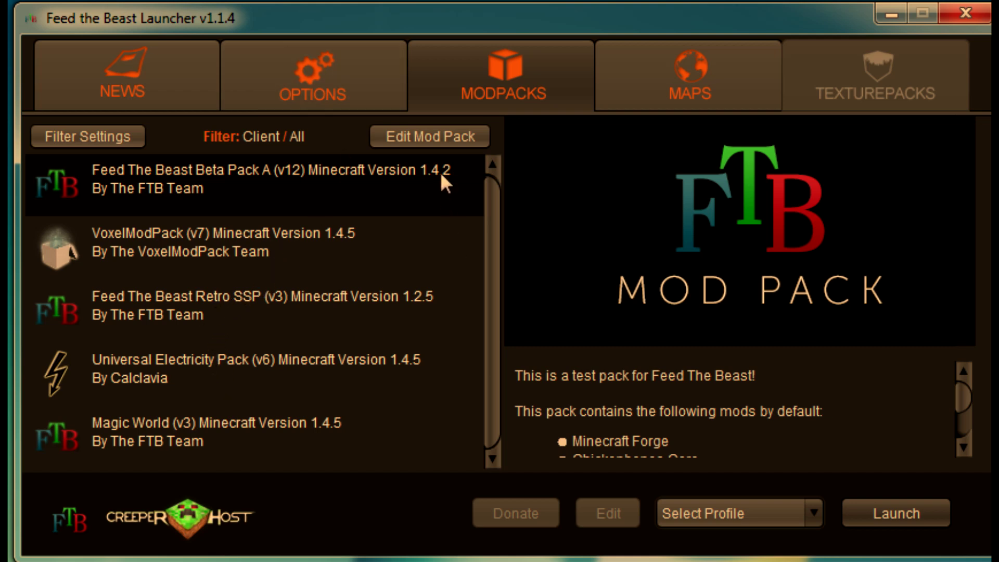
pyautogui.click(440, 140)
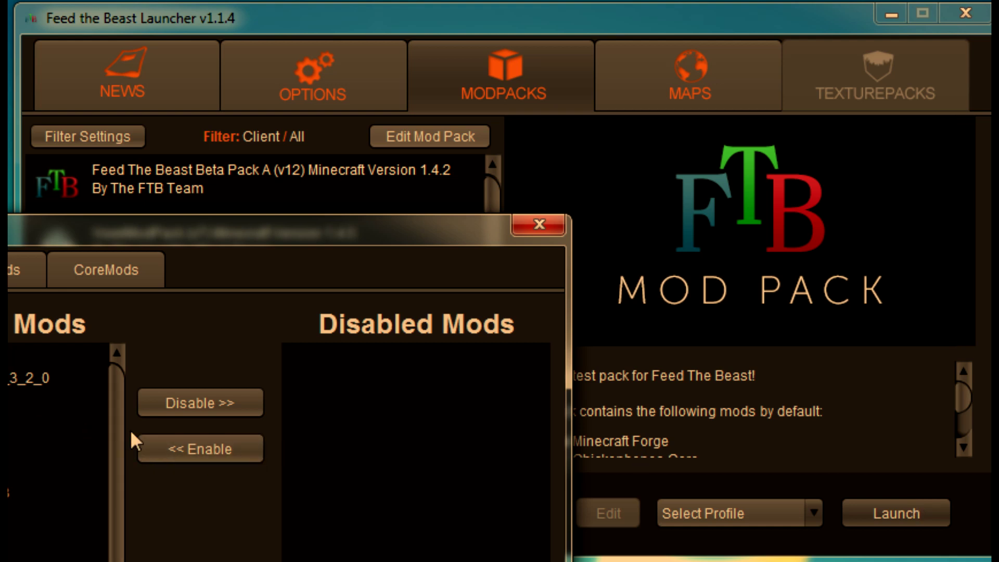
pyautogui.moveTo(115, 439); pyautogui.dragTo(114, 494)
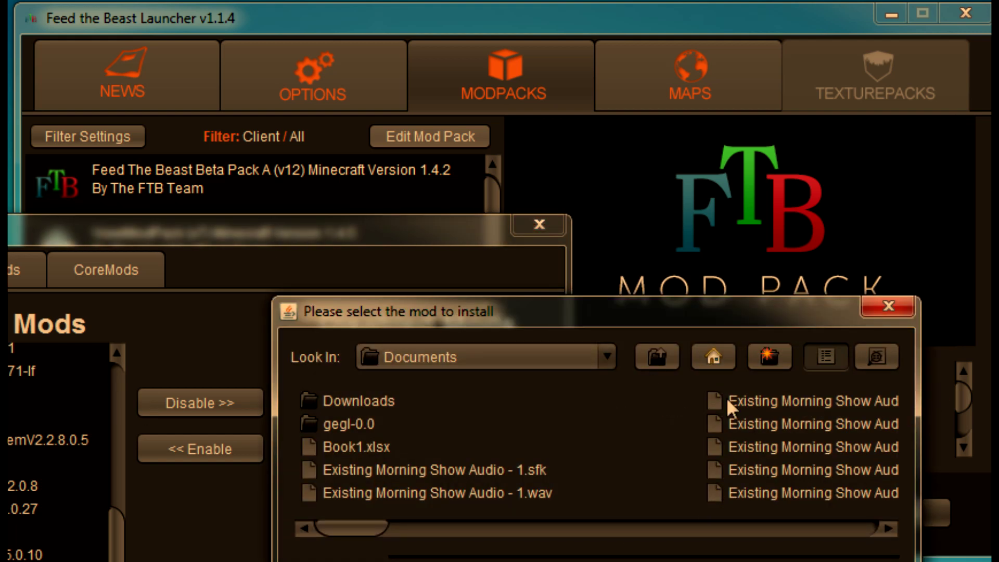
pyautogui.press('Escape')
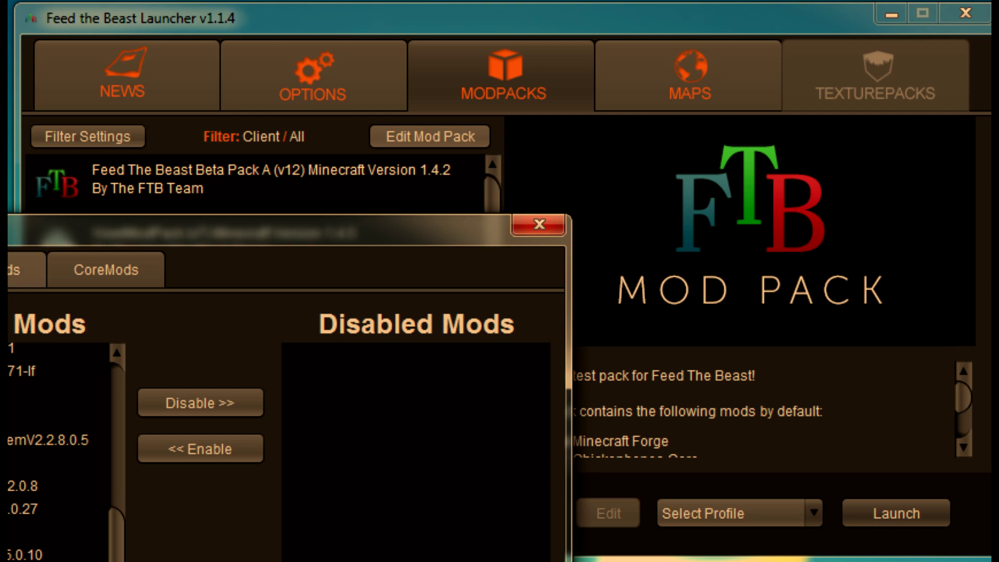
pyautogui.click(11, 272)
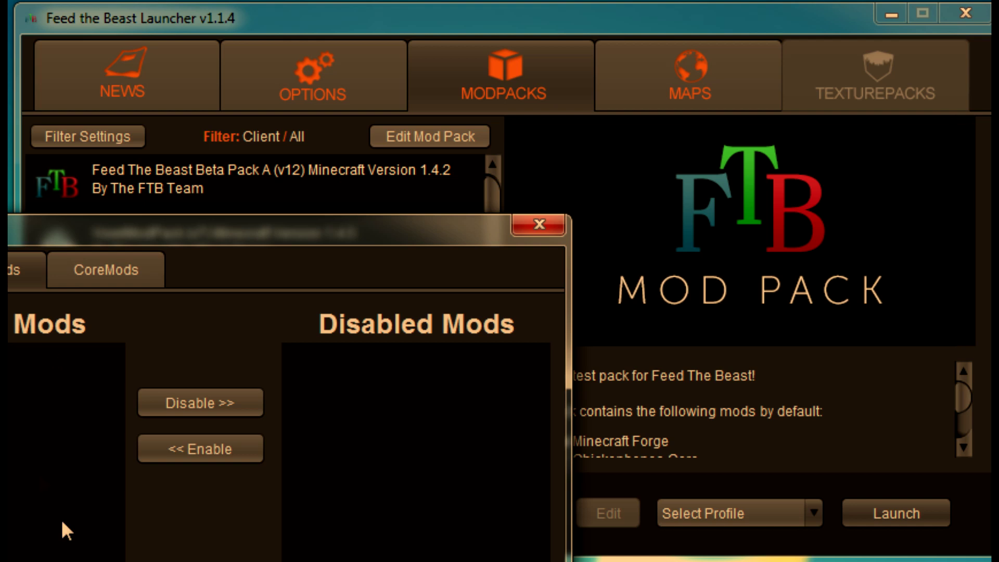
pyautogui.click(109, 263)
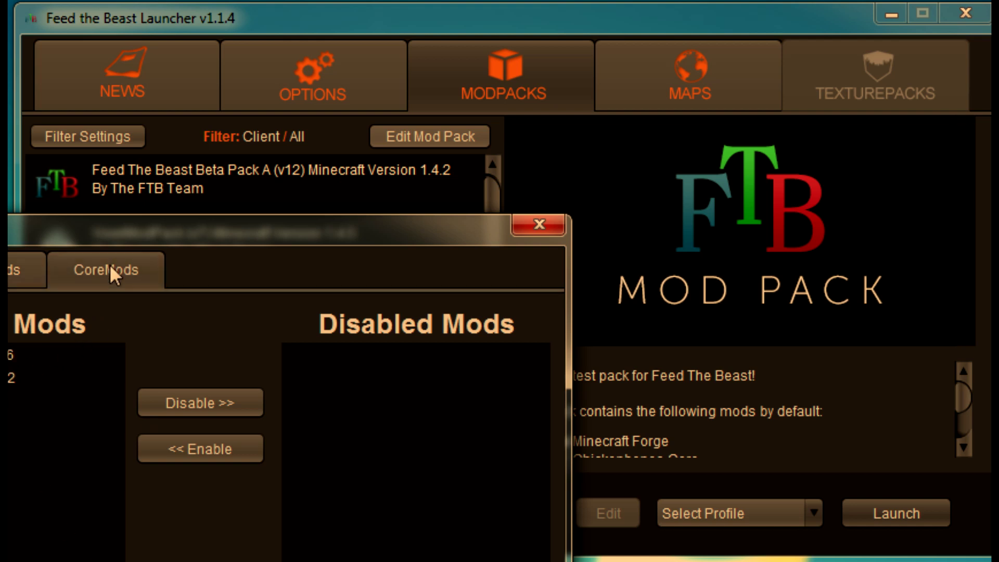
pyautogui.click(537, 227)
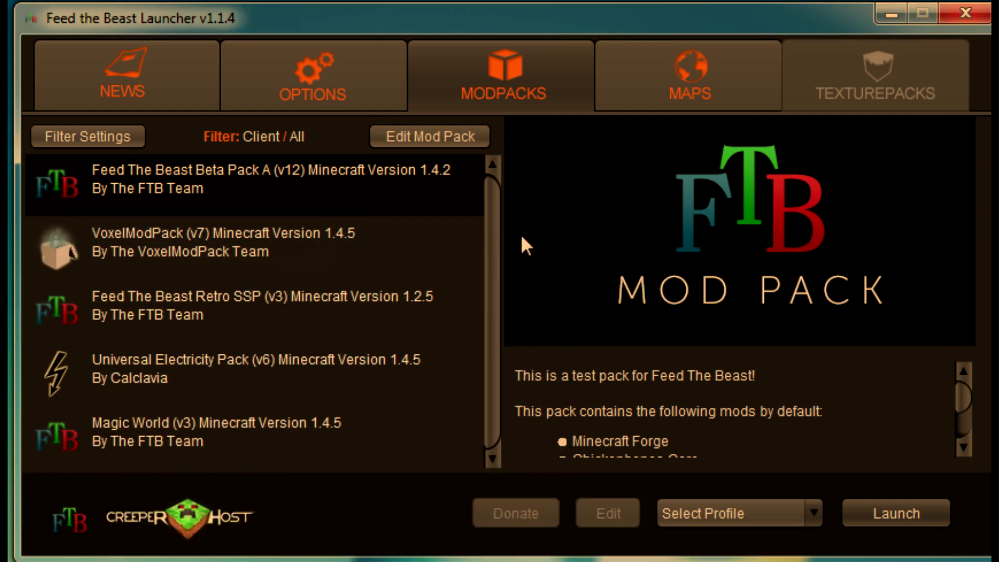
# Step: Check which maps the launcher offers and return to the list of mod packs
pyautogui.click(637, 93)
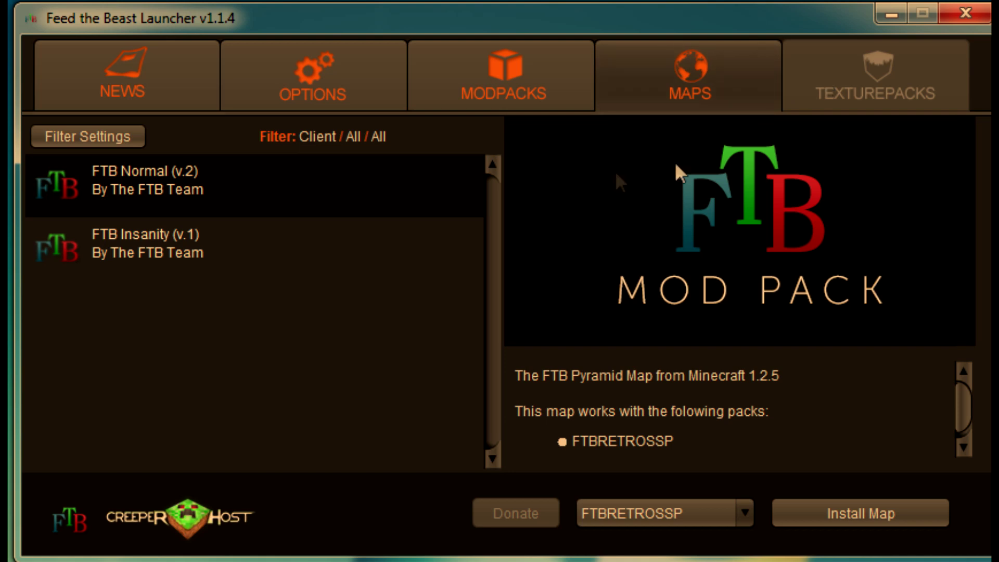
pyautogui.click(540, 93)
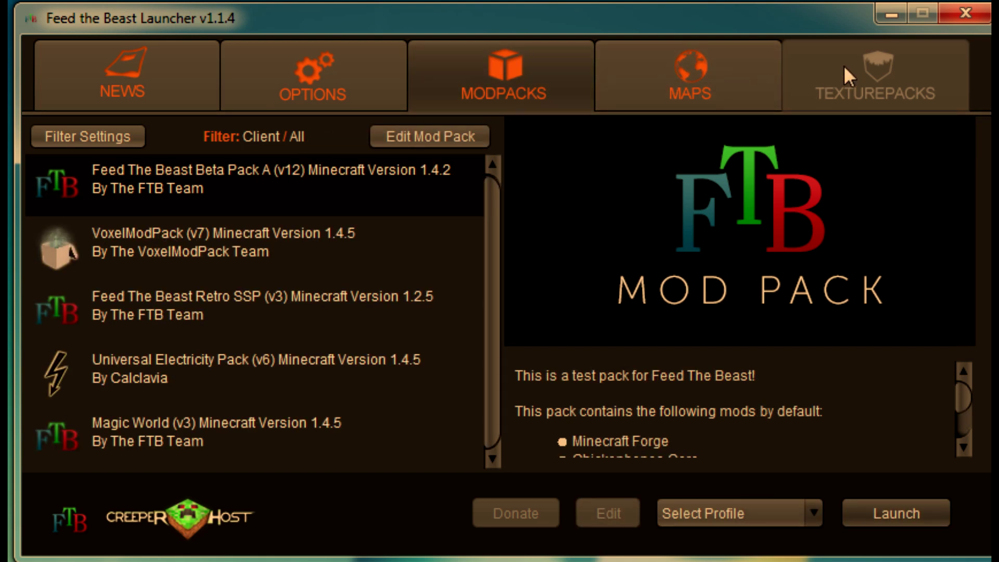